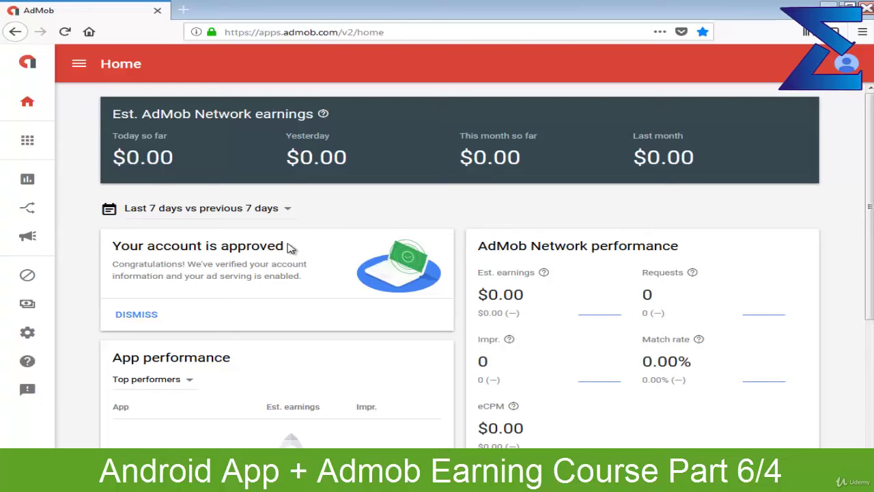
Examine the account approval notice on the AdMob home page
double_click(290, 248)
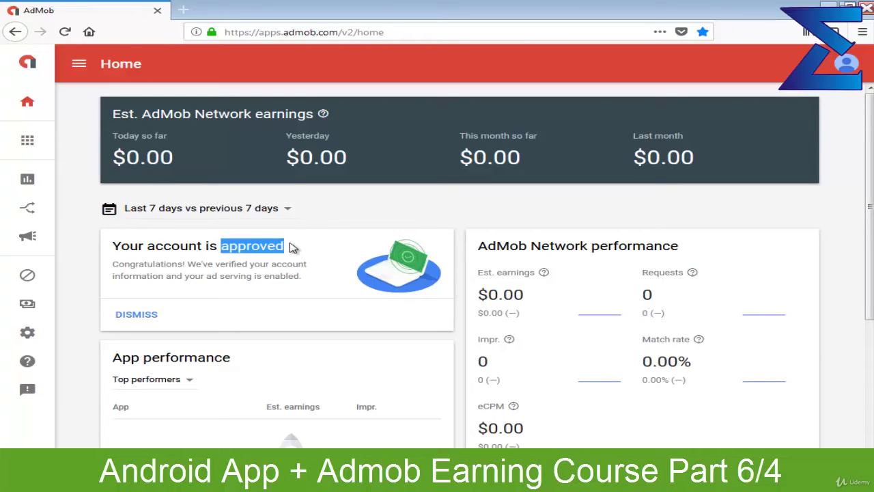
triple_click(291, 248)
left_click(291, 248)
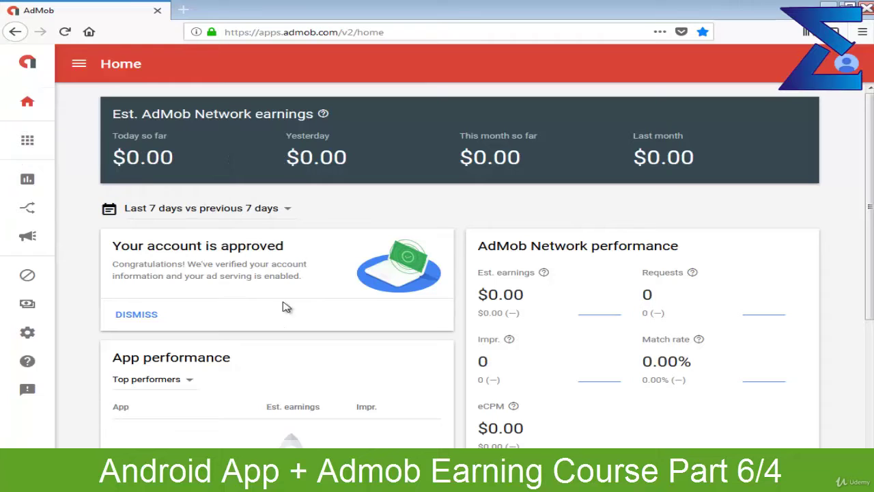
left_click_drag(115, 245, 289, 246)
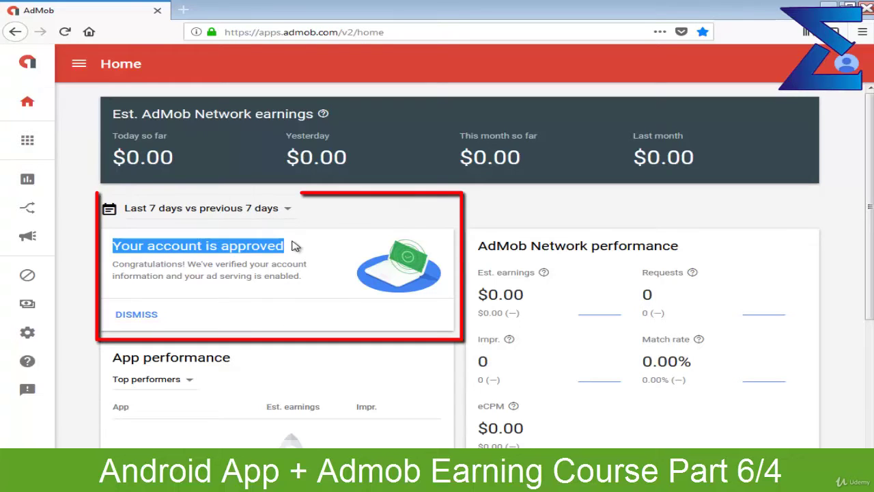
left_click(193, 246)
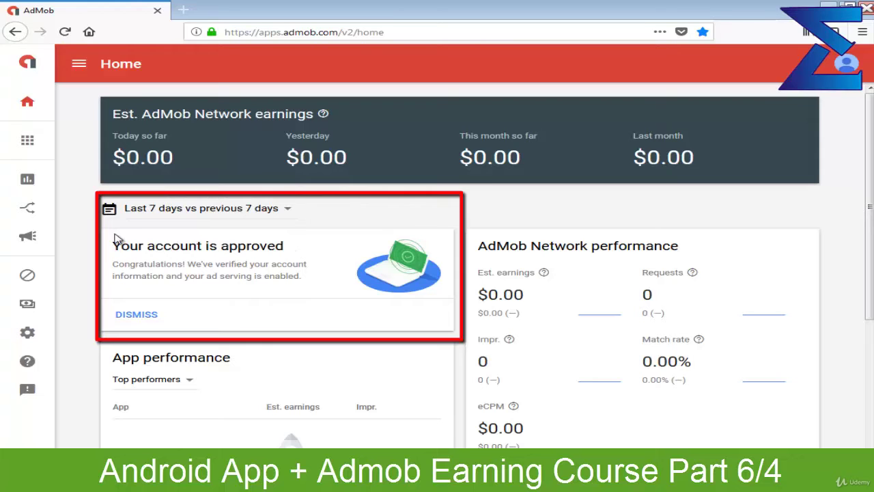
left_click_drag(114, 246, 286, 244)
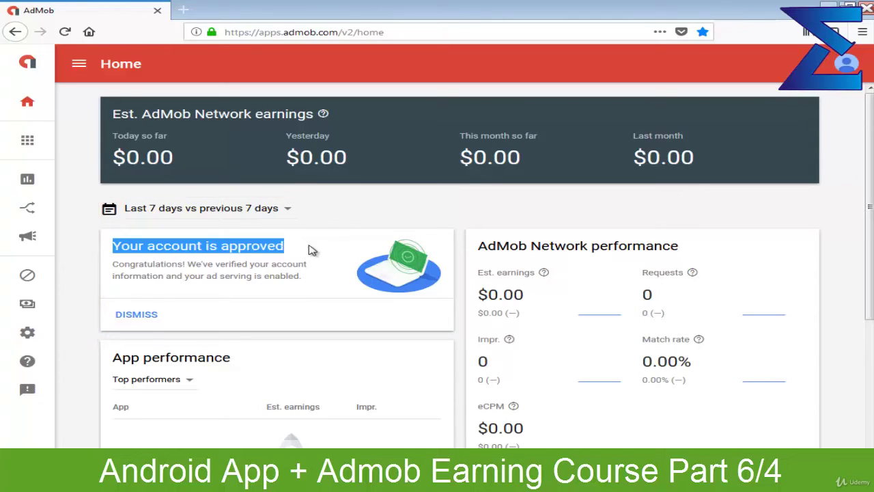
left_click(308, 250)
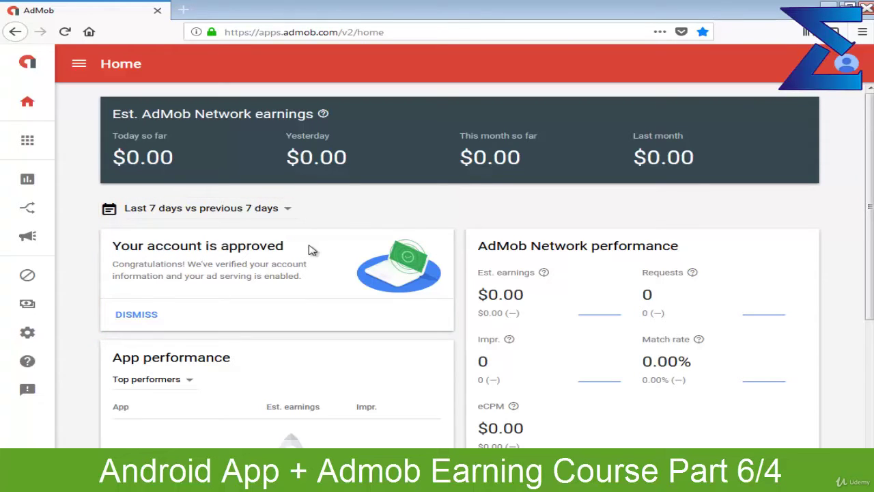
double_click(241, 248)
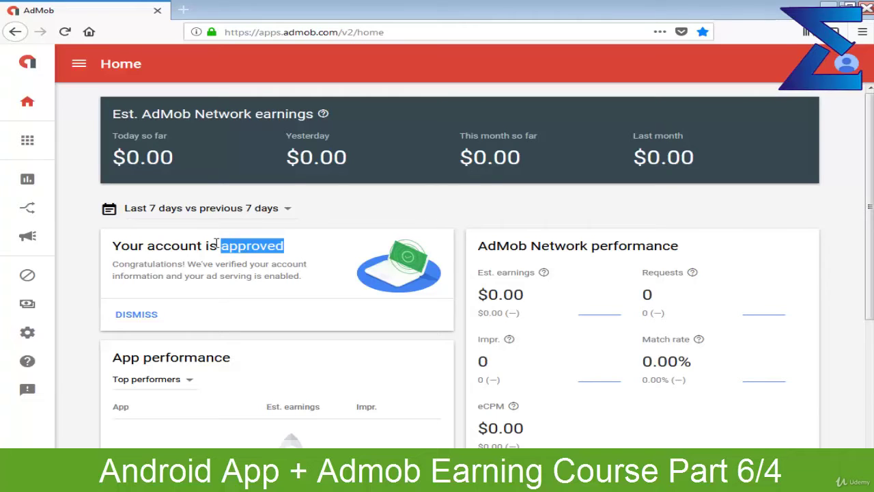
double_click(213, 246)
left_click(199, 245)
double_click(199, 245)
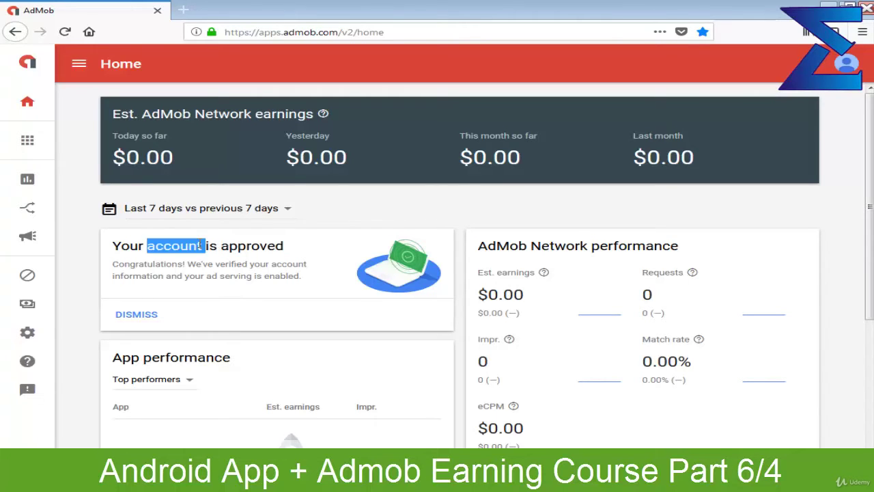
left_click(278, 247)
double_click(278, 247)
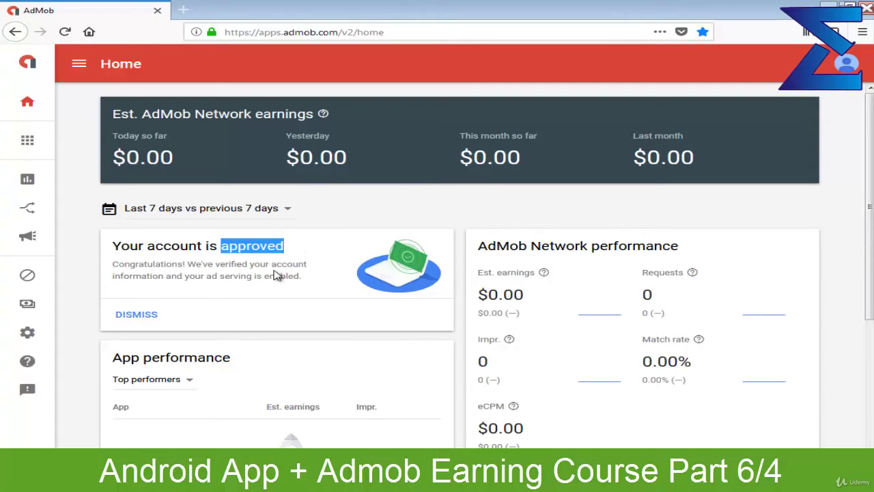
left_click(176, 248)
Go to the payments settings and open the payments profile's name and address for editing
left_click(28, 303)
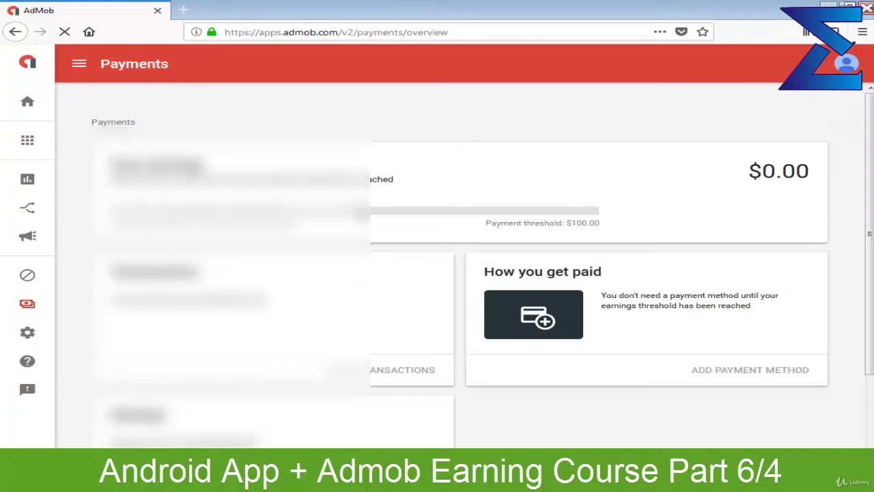
scroll(370, 203, "down", 3)
left_click(371, 380)
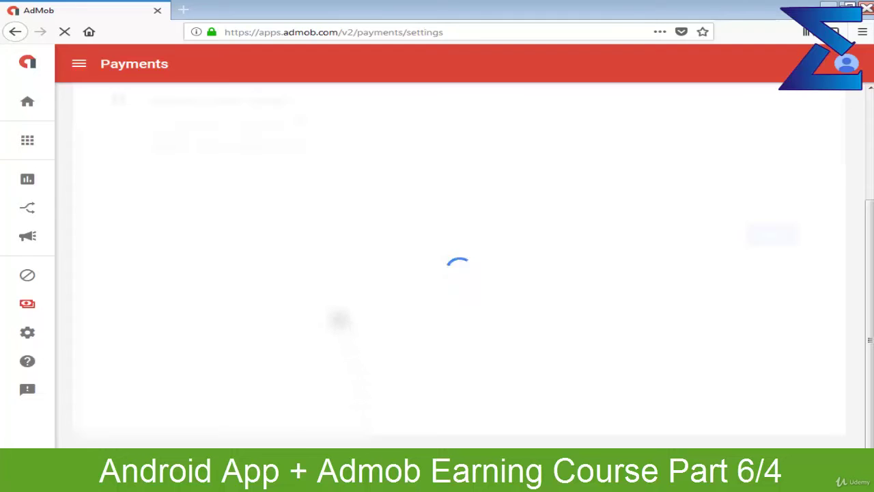
scroll(471, 269, "down", 3)
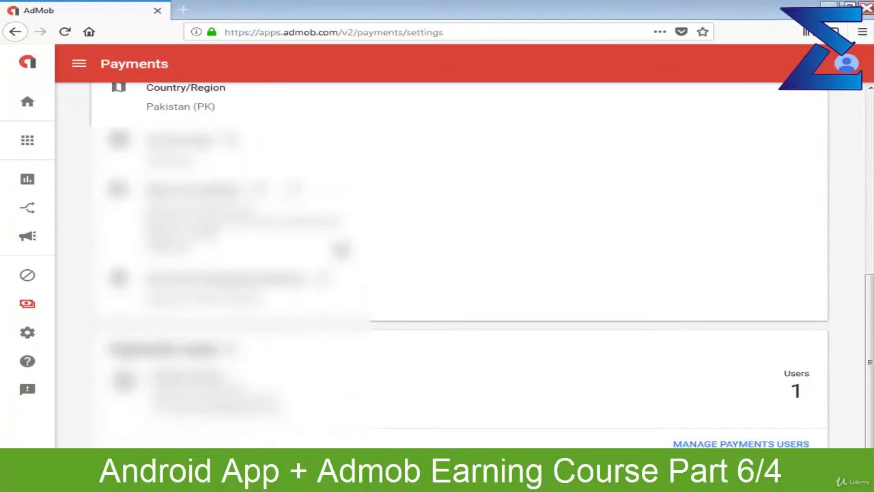
left_click(293, 189)
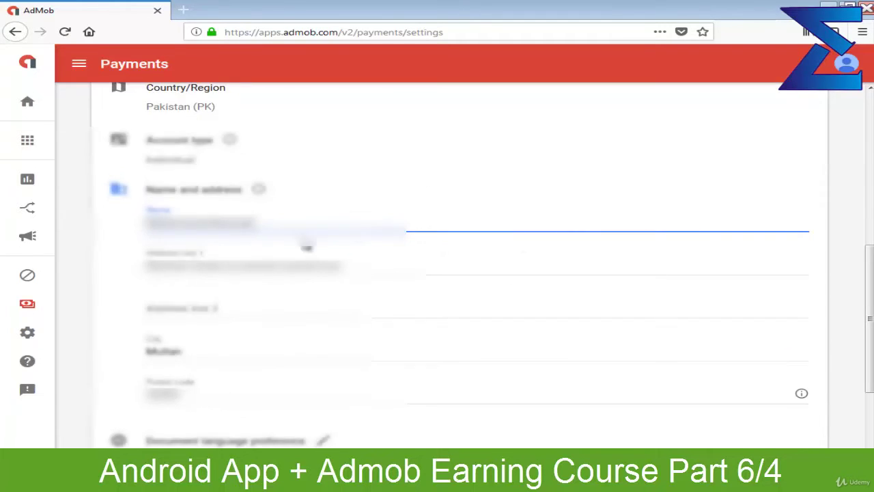
Examine the name, both address lines, the city and the postal code in the payments profile
left_click_drag(148, 226, 266, 225)
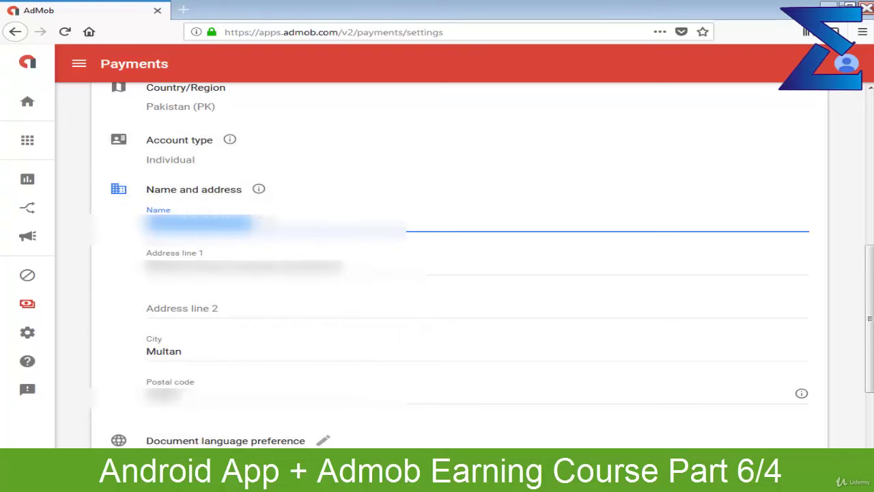
left_click_drag(148, 263, 351, 257)
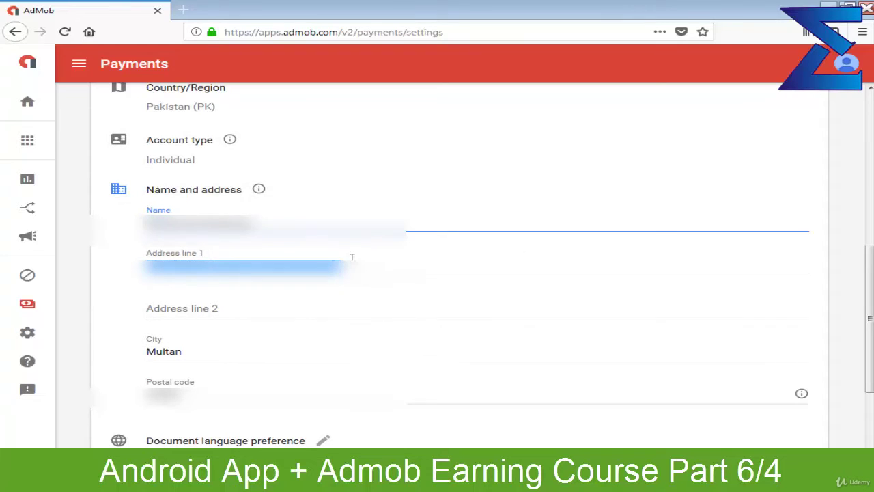
left_click(219, 303)
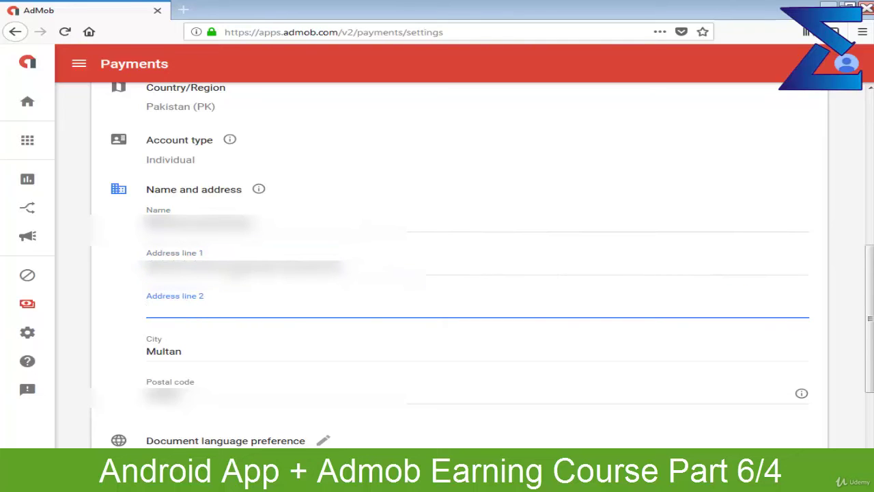
left_click_drag(148, 266, 345, 253)
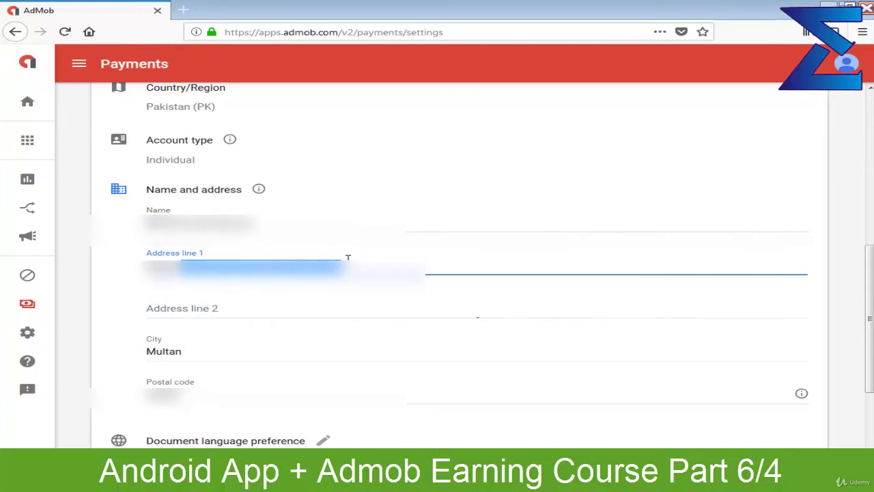
left_click(348, 257)
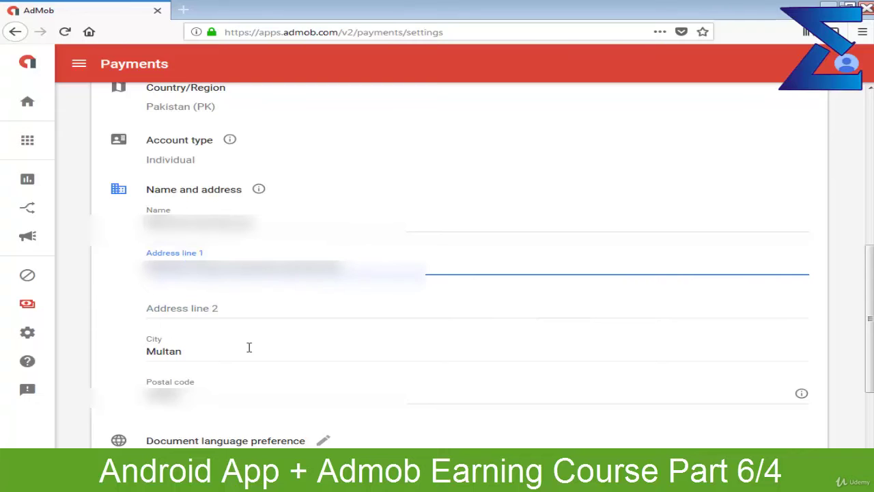
left_click(203, 348)
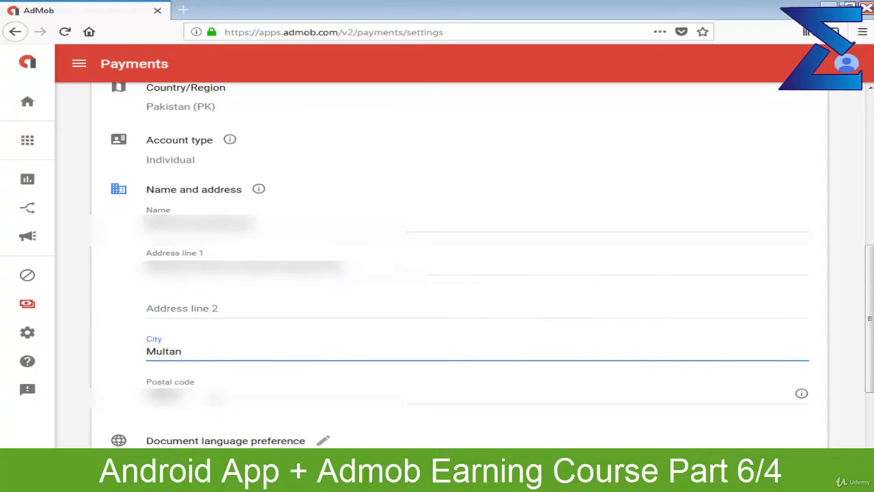
left_click_drag(188, 395, 145, 396)
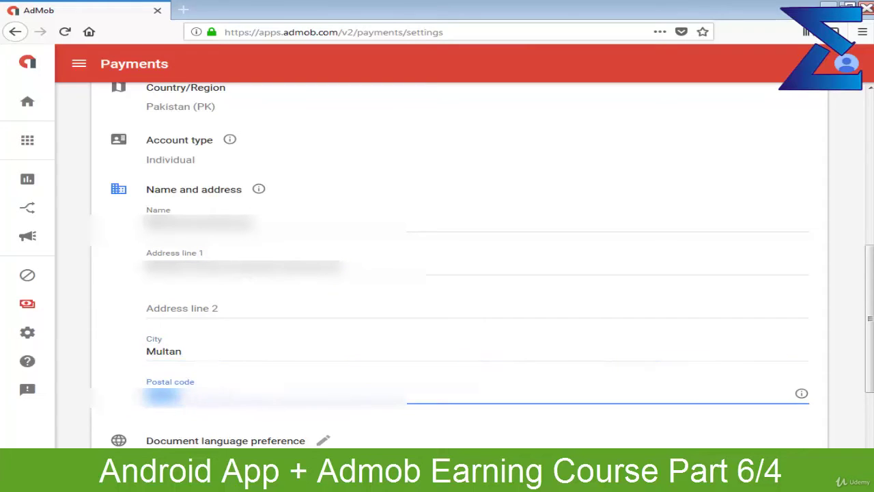
Look through the rest of the payments settings and recheck the payee name, street address, city and postal code
scroll(144, 355, "down", 3)
scroll(326, 314, "down", 2)
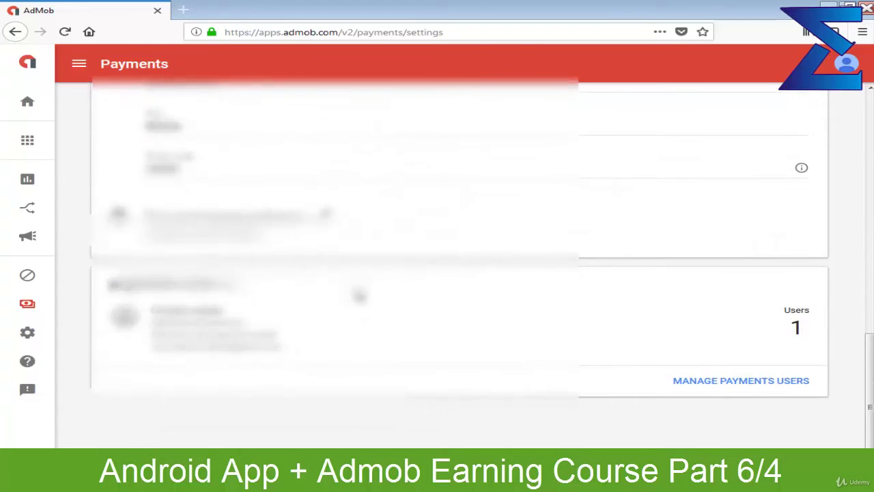
scroll(362, 293, "up", 10)
scroll(412, 286, "down", 10)
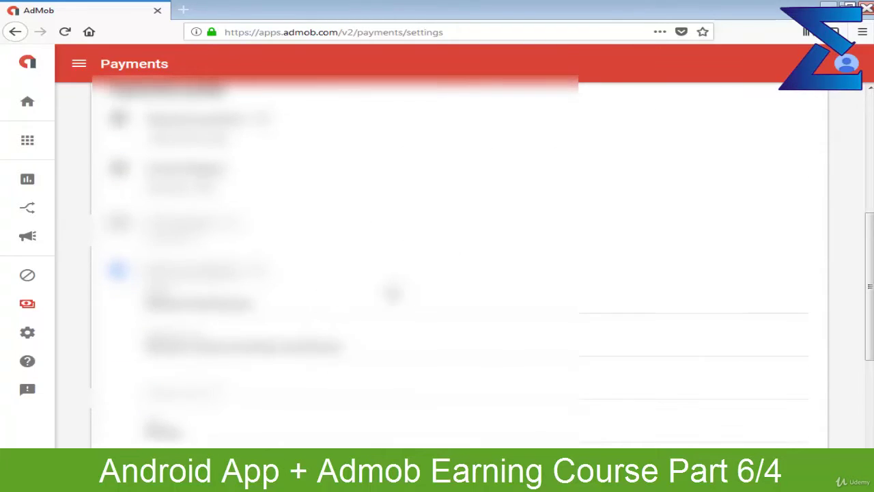
scroll(437, 266, "up", 6)
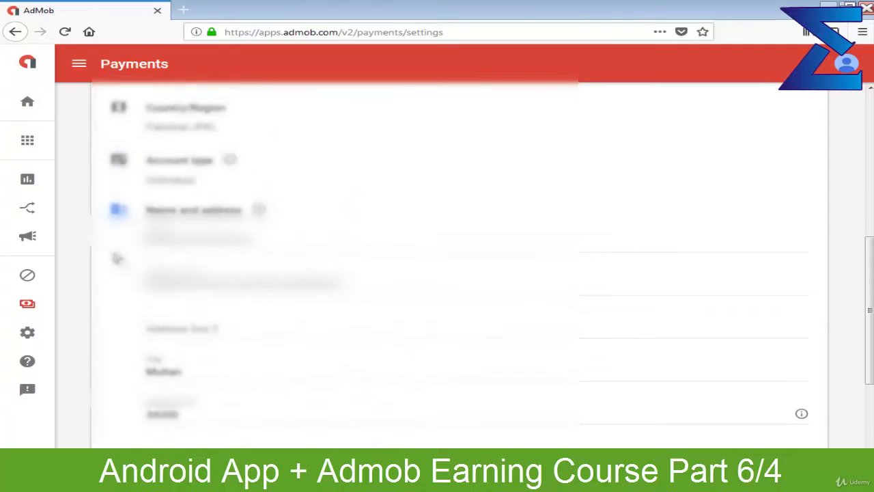
left_click_drag(152, 239, 236, 239)
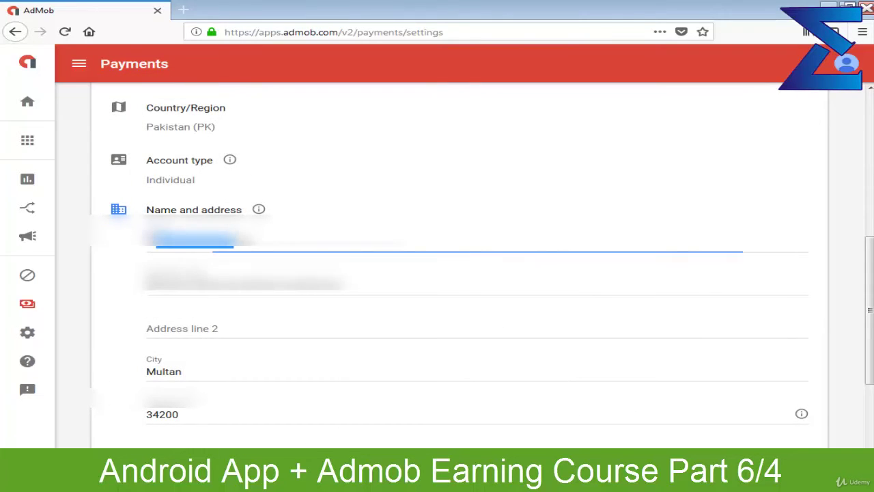
double_click(212, 283)
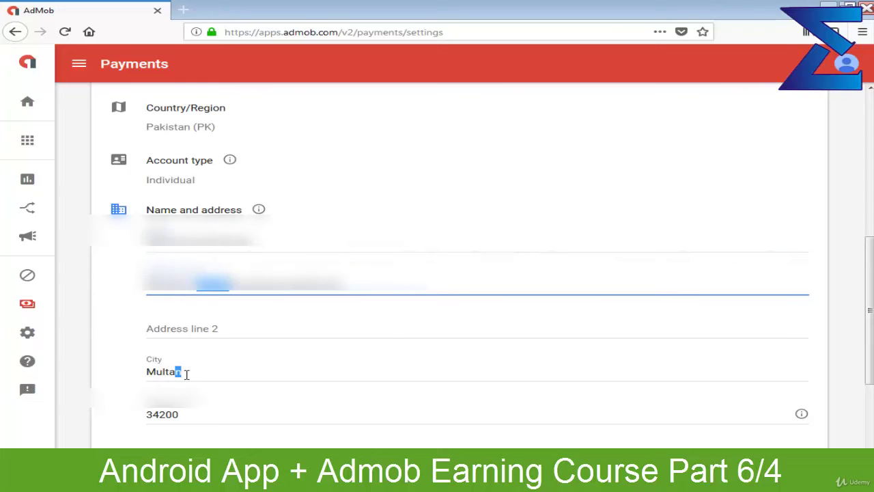
left_click_drag(180, 372, 175, 372)
left_click_drag(186, 419, 155, 415)
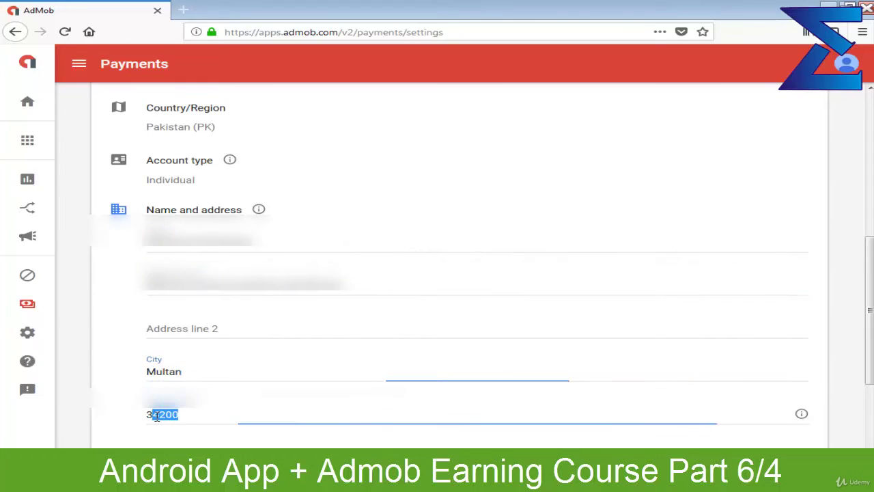
left_click(156, 417)
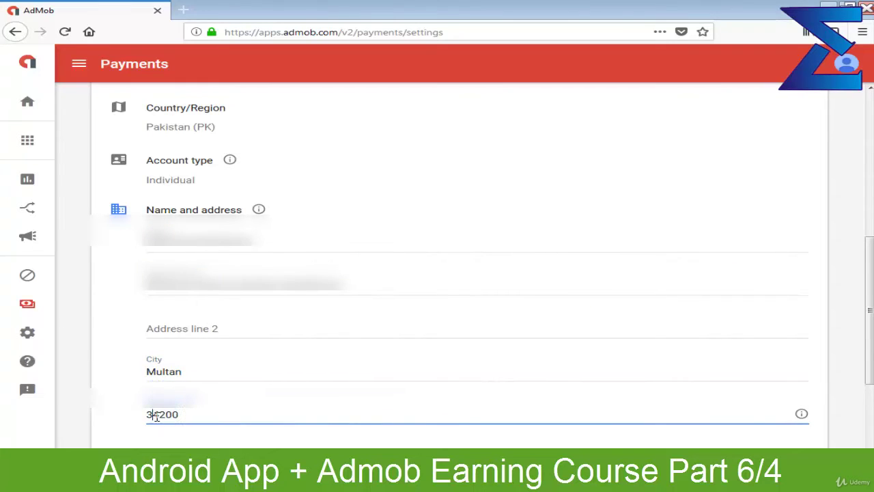
left_click(245, 246)
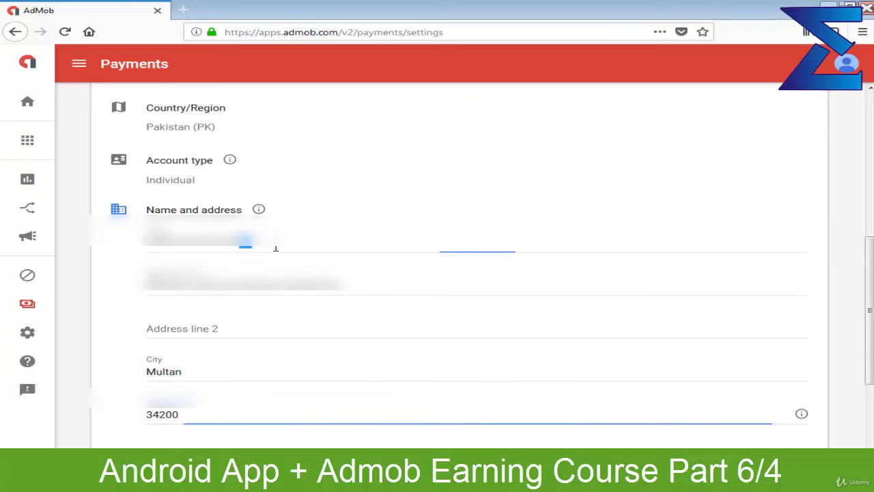
left_click(253, 289)
left_click_drag(224, 285, 313, 285)
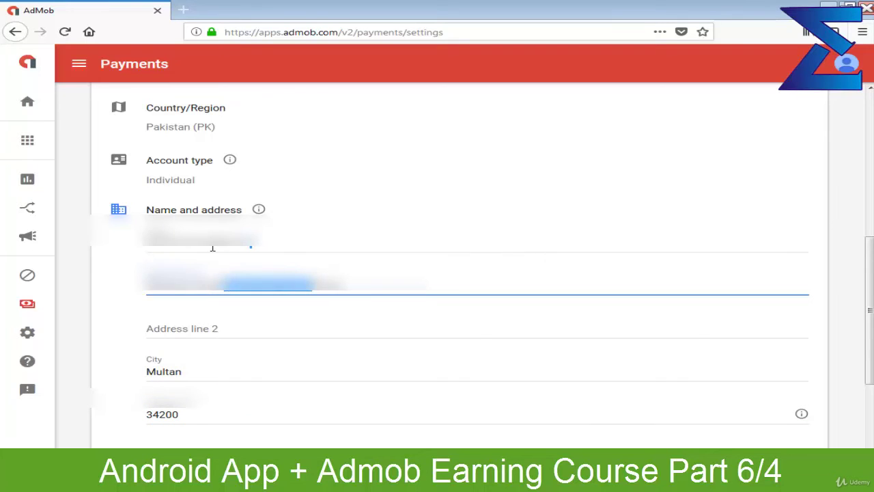
left_click(186, 367)
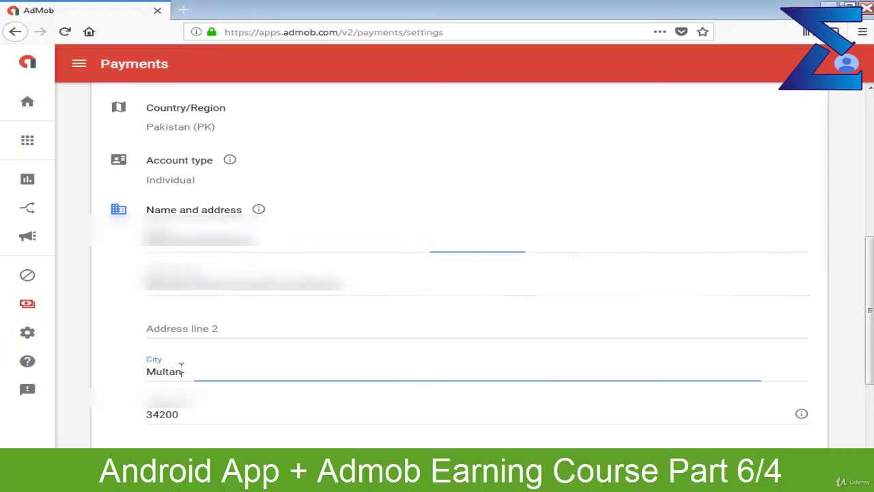
left_click_drag(179, 418, 133, 417)
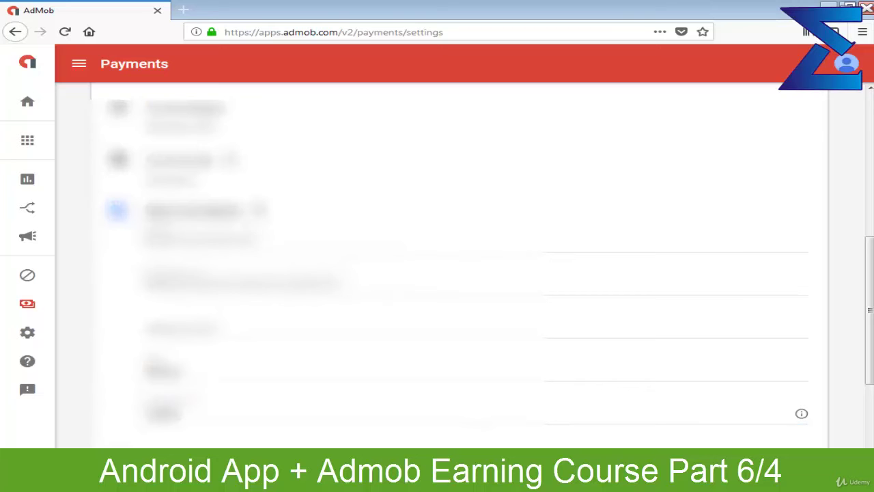
Review the payments account section and check the payments profile's name and first address line again
scroll(308, 186, "up", 5)
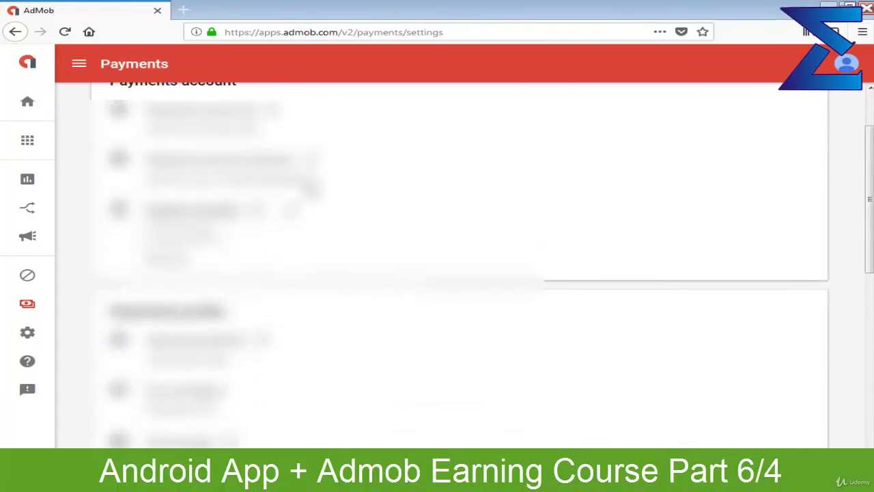
scroll(437, 266, "down", 5)
scroll(311, 191, "down", 3)
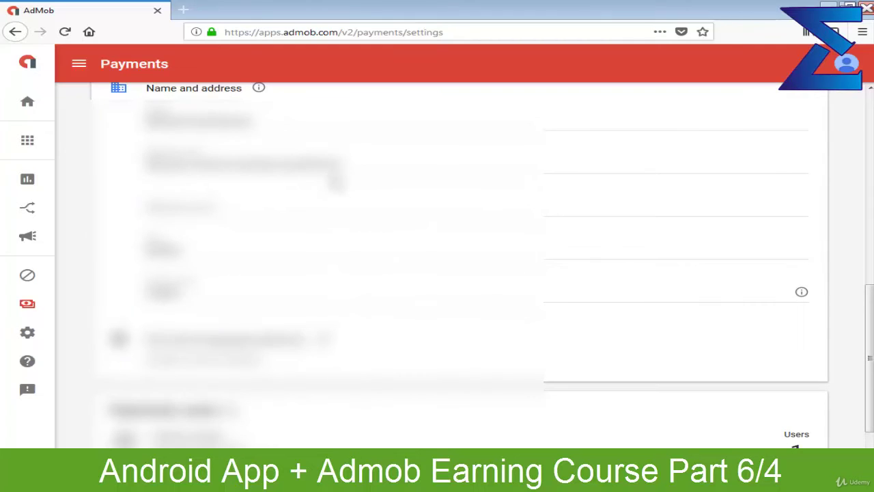
left_click(345, 164)
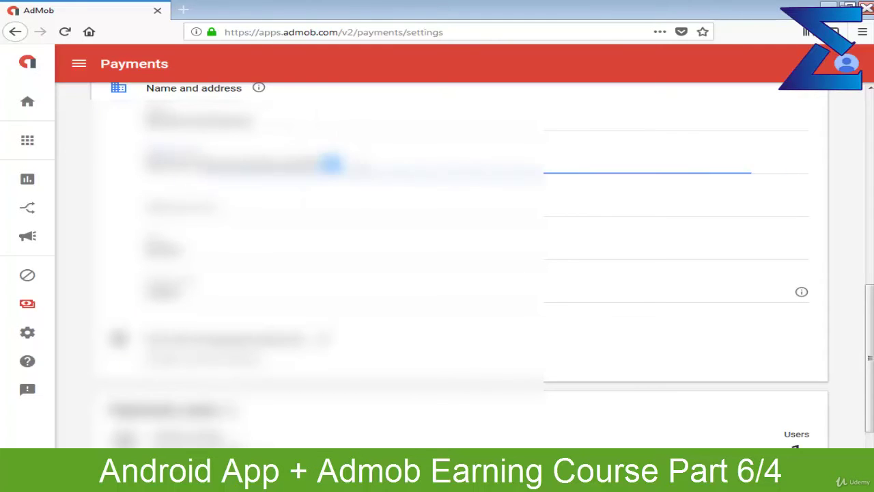
left_click(328, 130)
left_click(332, 164)
left_click(226, 120)
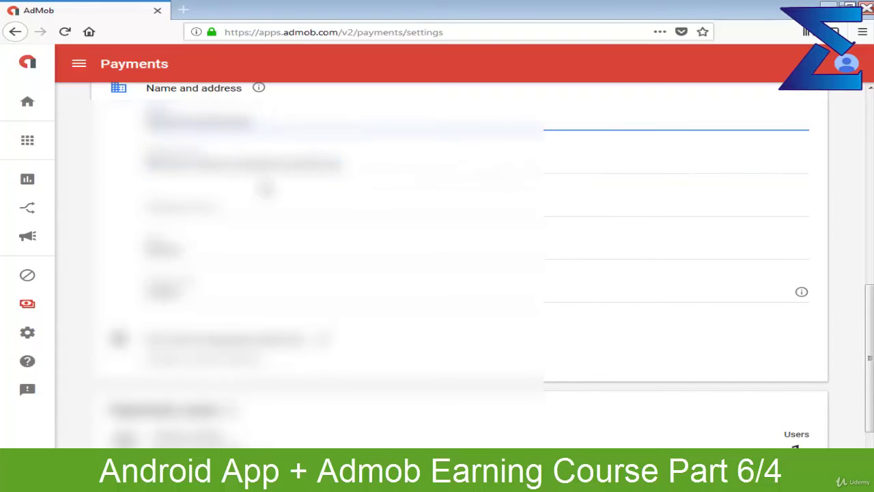
Return to the AdMob home page and read the account approval notice, including its ad-serving verification text
left_click(27, 103)
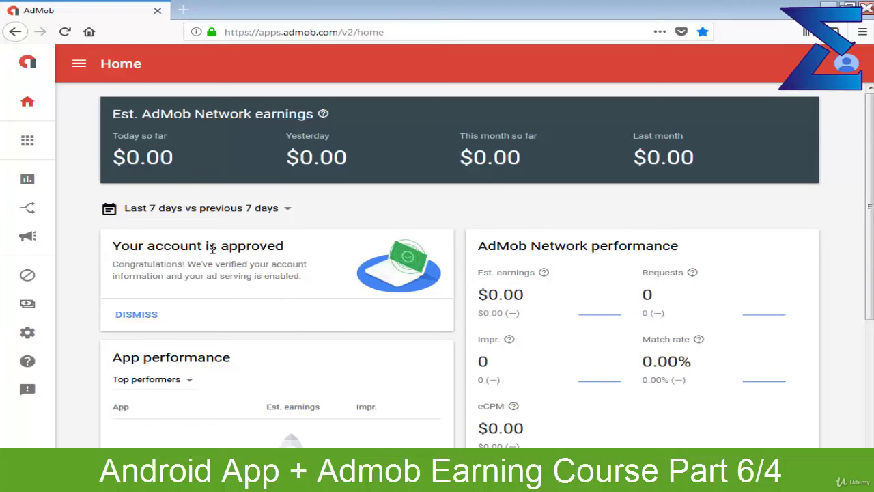
double_click(119, 246)
left_click(112, 247)
left_click_drag(113, 247, 301, 282)
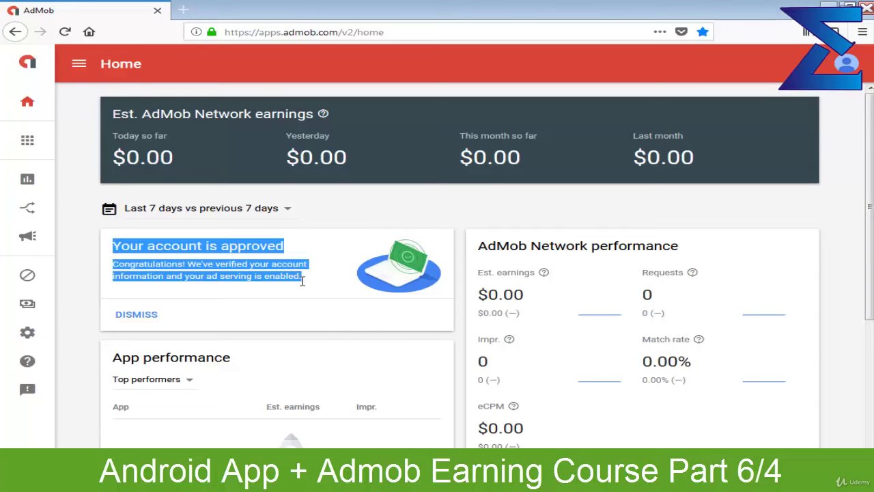
left_click(303, 282)
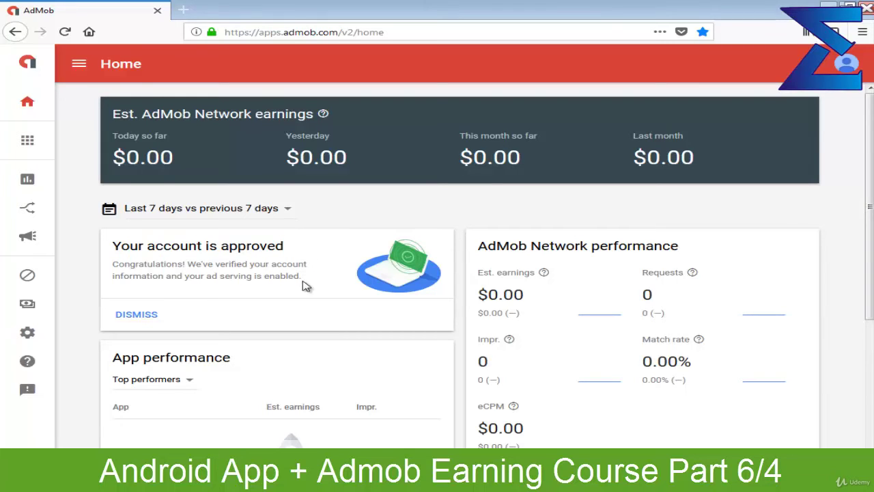
left_click_drag(302, 282, 150, 254)
left_click(140, 251)
left_click(311, 282)
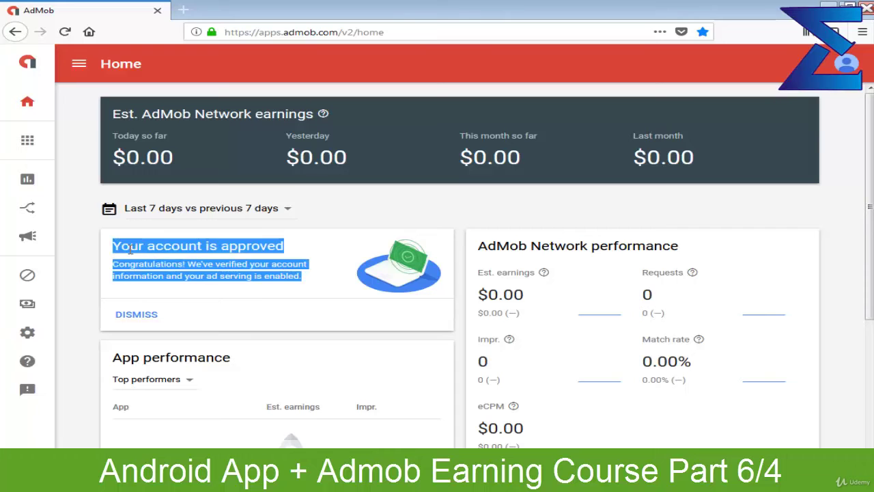
left_click(125, 247)
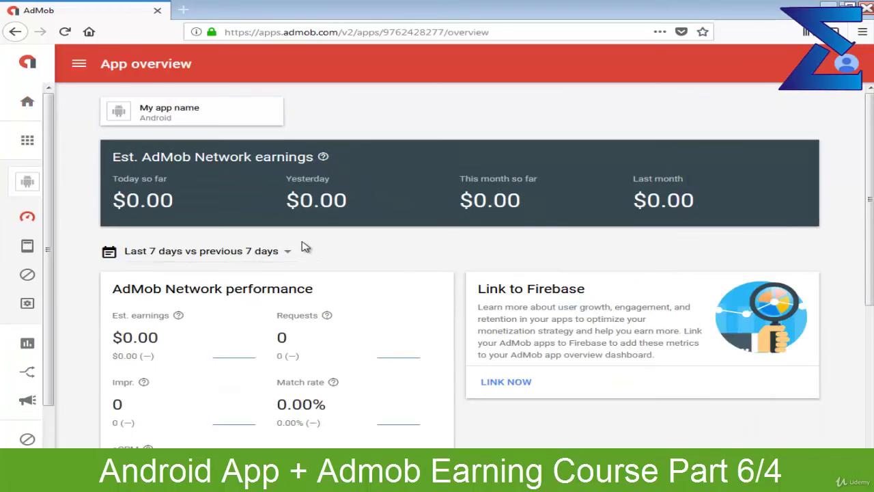
Open the ad units list of "My app name" and examine the ad formats of headerbannerad and my intresterial ads
left_click(26, 250)
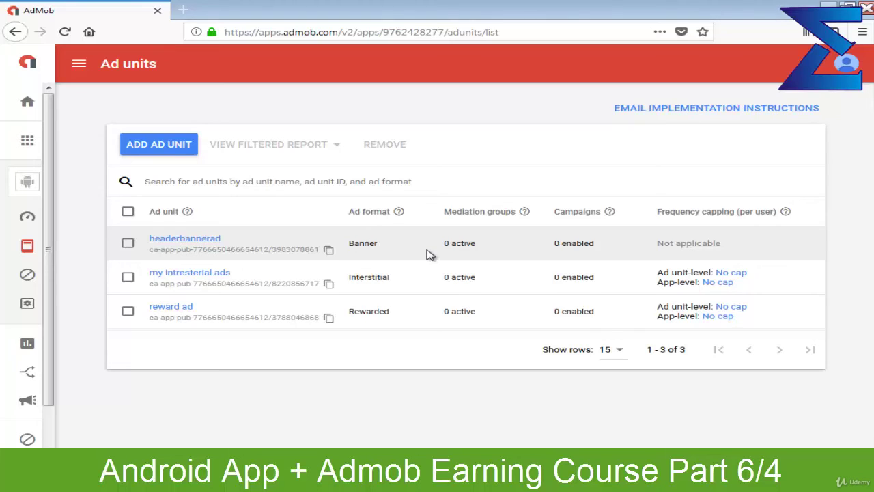
left_click_drag(355, 244, 386, 251)
left_click(383, 248)
double_click(376, 280)
left_click(392, 281)
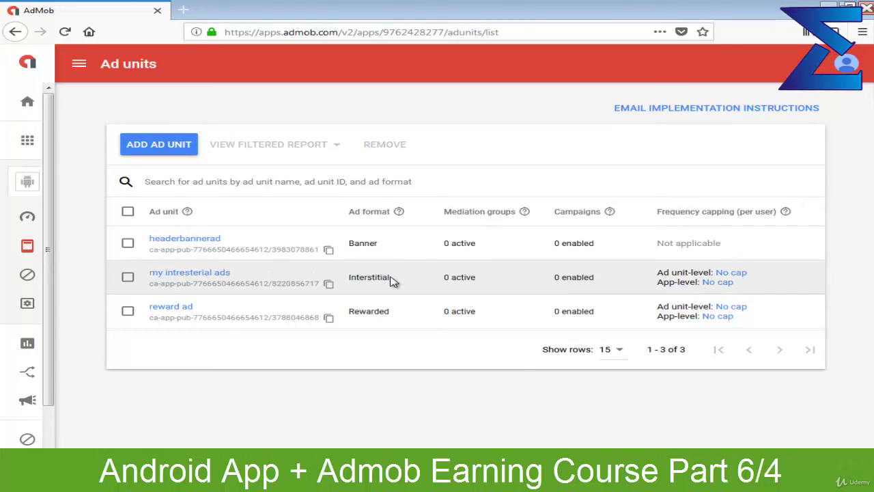
left_click_drag(393, 280, 362, 280)
double_click(394, 281)
left_click(397, 281)
left_click_drag(387, 248, 360, 244)
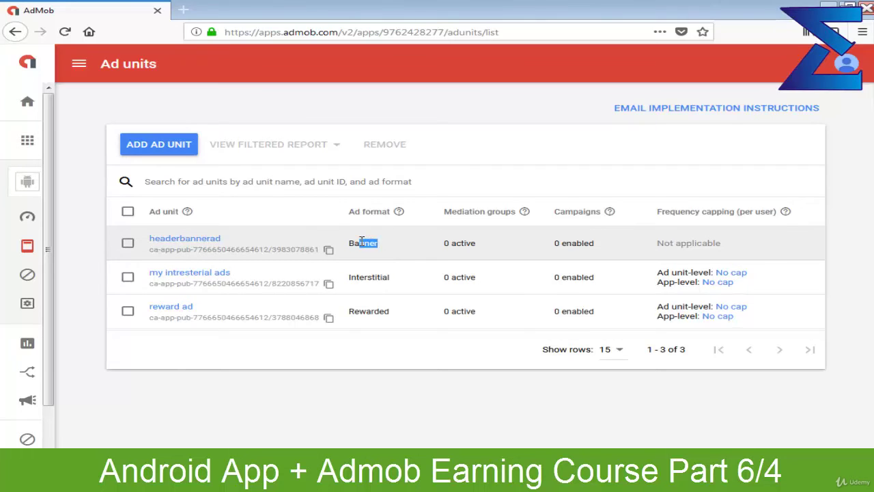
left_click(360, 244)
left_click_drag(388, 279, 371, 278)
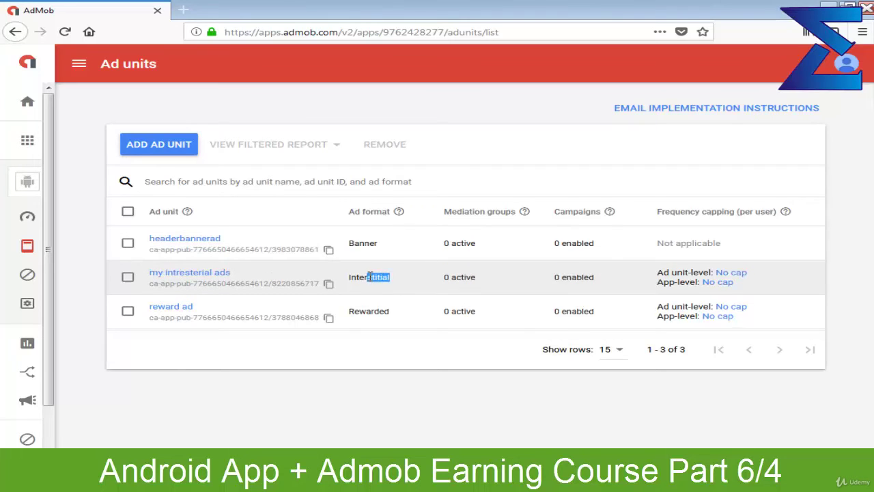
left_click(370, 278)
left_click_drag(388, 277, 367, 273)
left_click(367, 274)
left_click_drag(360, 243, 386, 246)
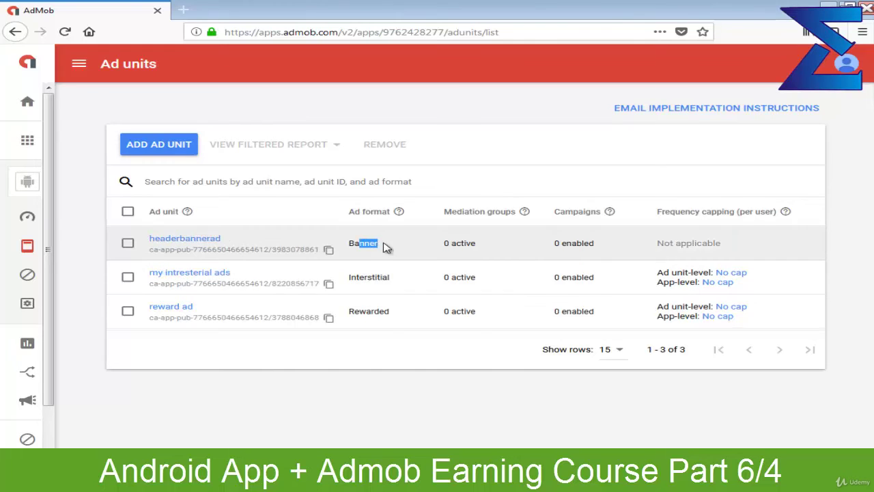
left_click(331, 253)
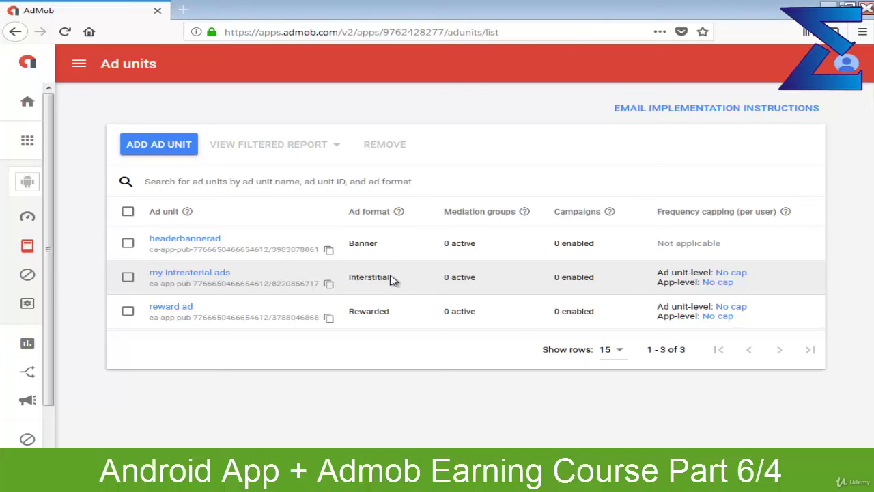
Compare the interstitial unit's ad format with the banner unit's ad format once more
left_click_drag(394, 276, 366, 276)
left_click(405, 282)
left_click_drag(390, 277, 392, 244)
left_click_drag(395, 280, 369, 276)
left_click(362, 274)
left_click_drag(361, 241, 399, 250)
left_click(392, 250)
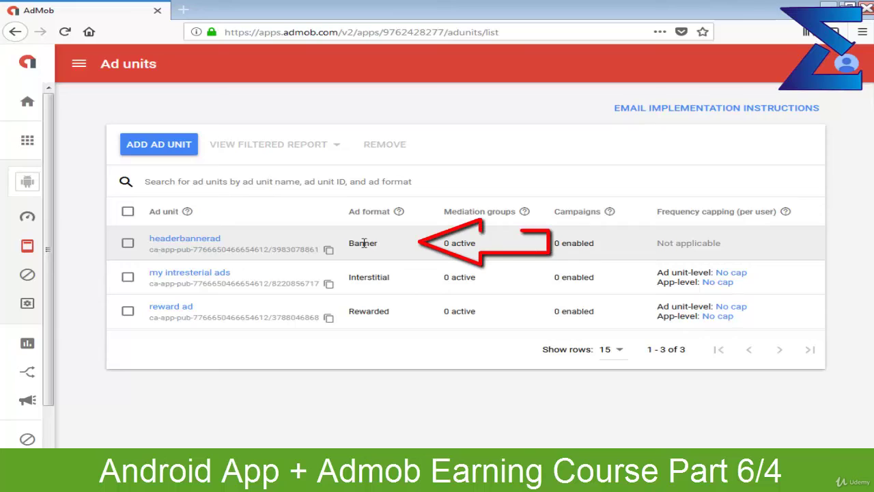
left_click_drag(364, 243, 390, 248)
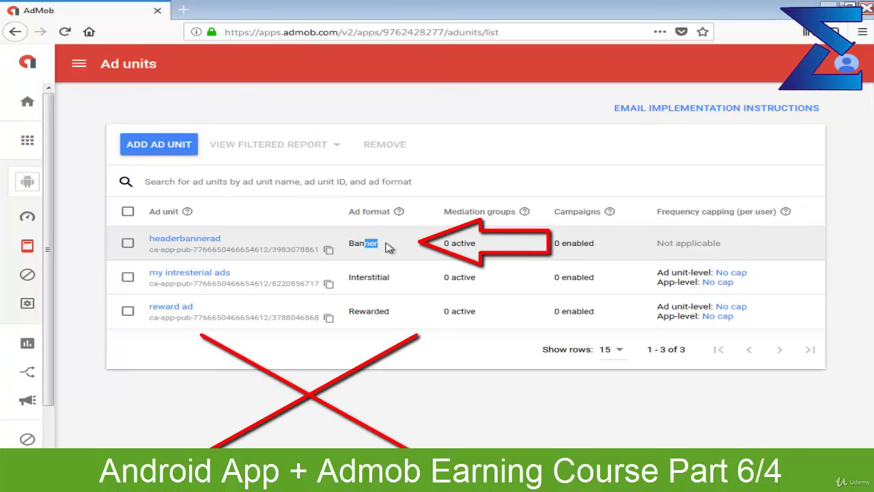
left_click(400, 285)
double_click(390, 278)
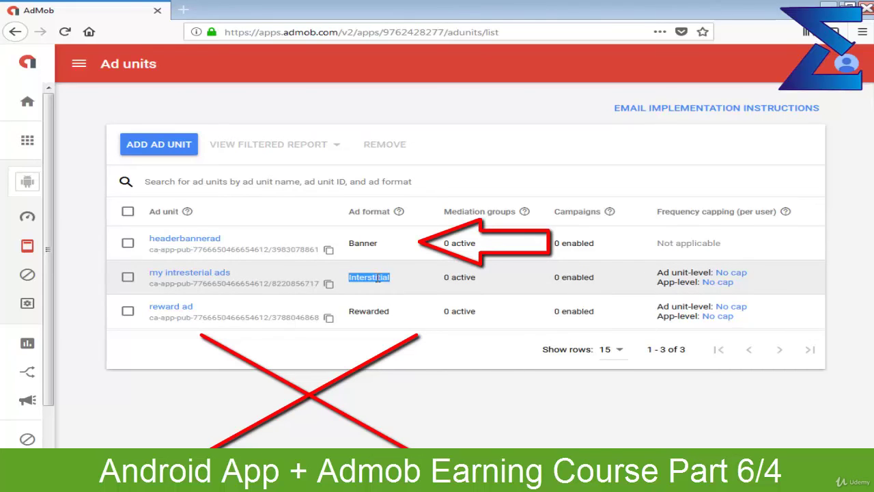
Go back to the home page and look through its app, network and ad unit performance cards
left_click(35, 114)
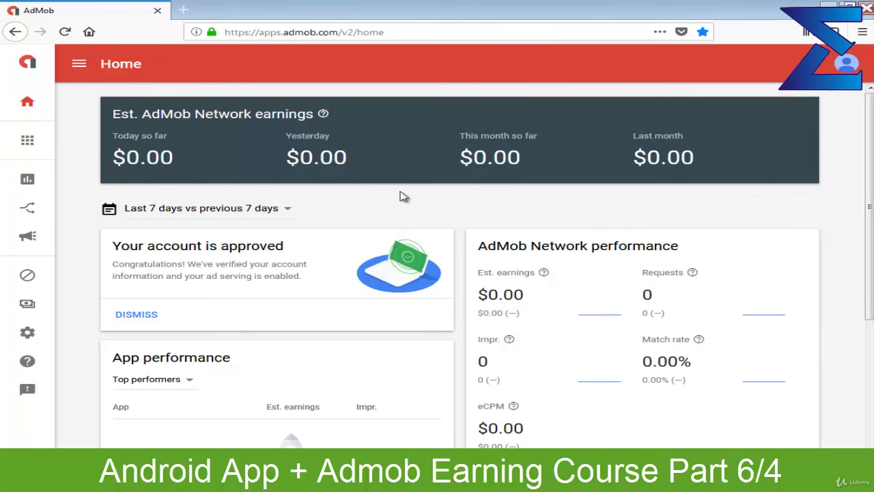
scroll(419, 198, "down", 4)
scroll(420, 197, "up", 4)
scroll(271, 174, "down", 1)
scroll(271, 174, "down", 3)
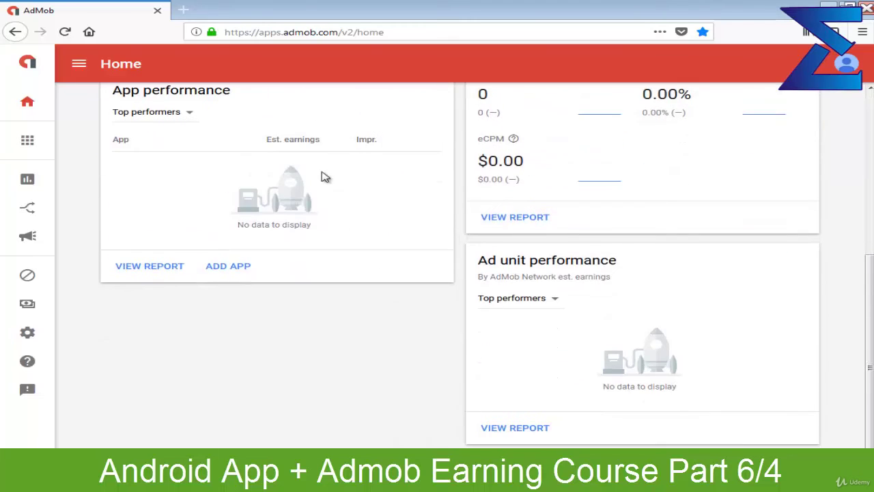
scroll(351, 214, "up", 3)
scroll(384, 218, "up", 1)
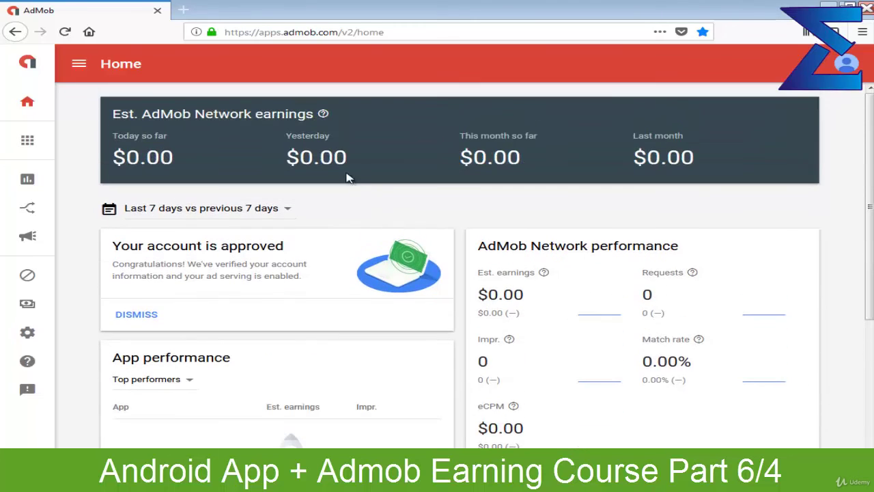
Examine the estimated AdMob Network earnings for today, yesterday, this month and last month
left_click_drag(109, 138, 715, 164)
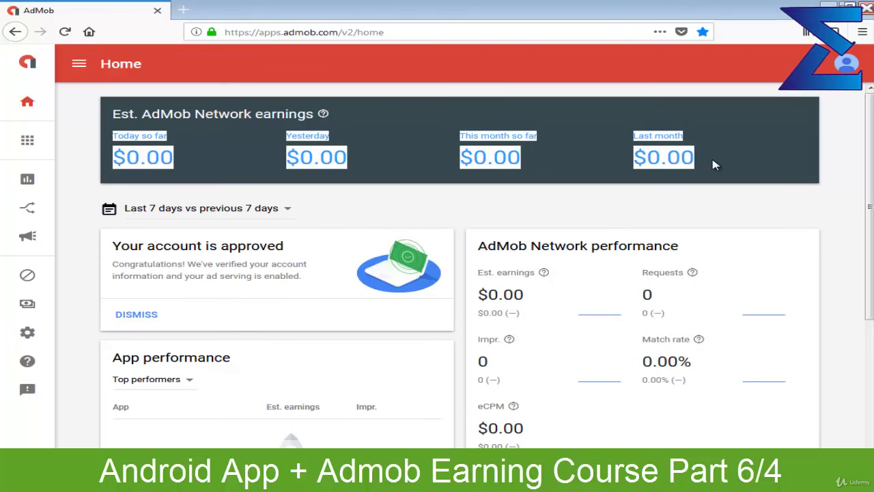
left_click(714, 164)
double_click(715, 164)
left_click(714, 164)
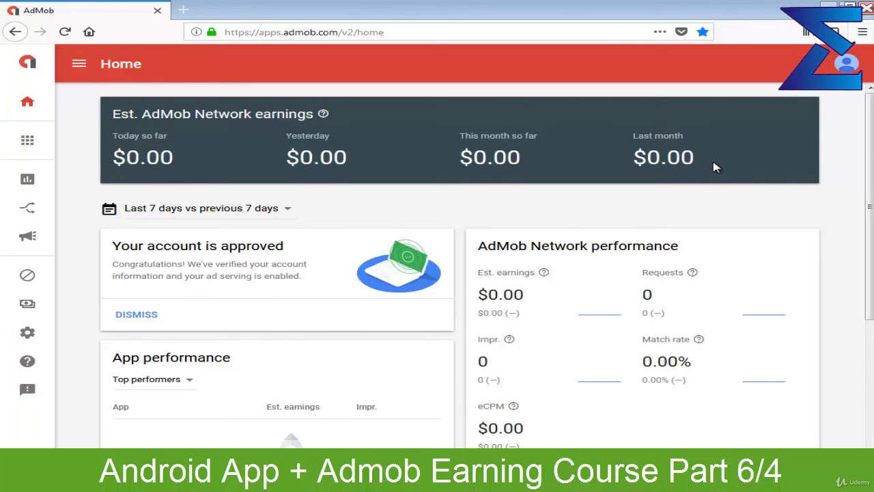
triple_click(715, 166)
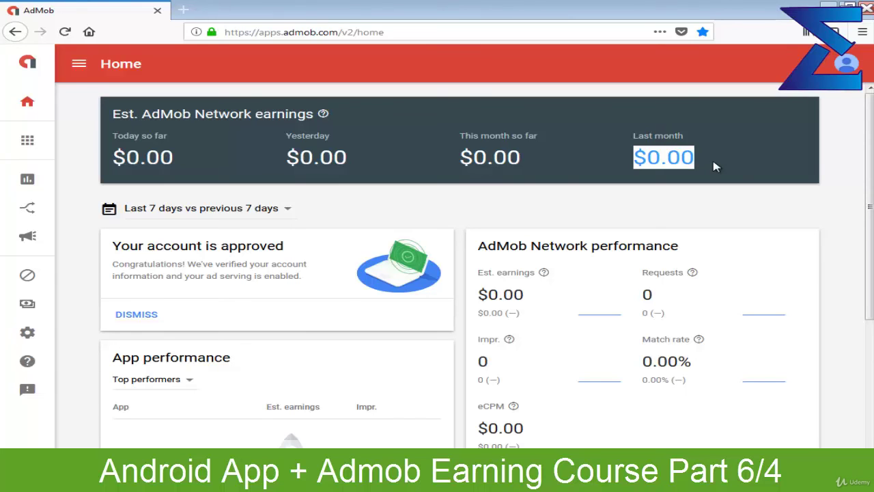
left_click(365, 162)
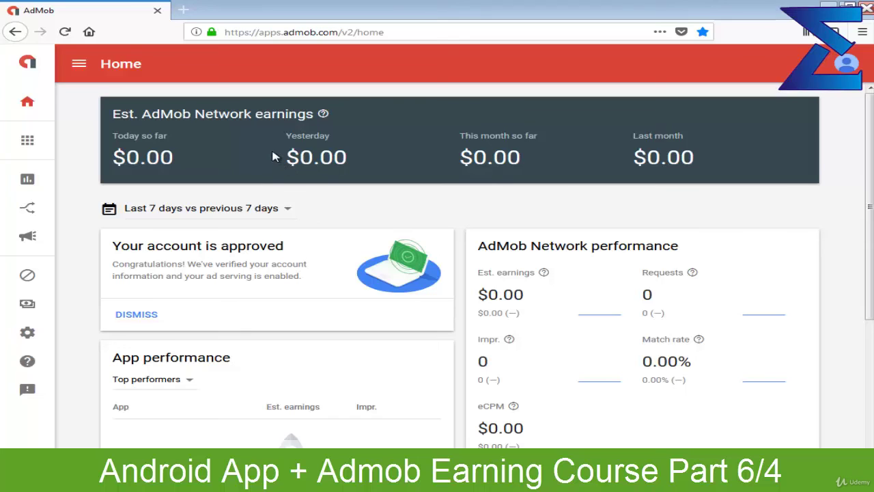
left_click_drag(287, 140, 348, 159)
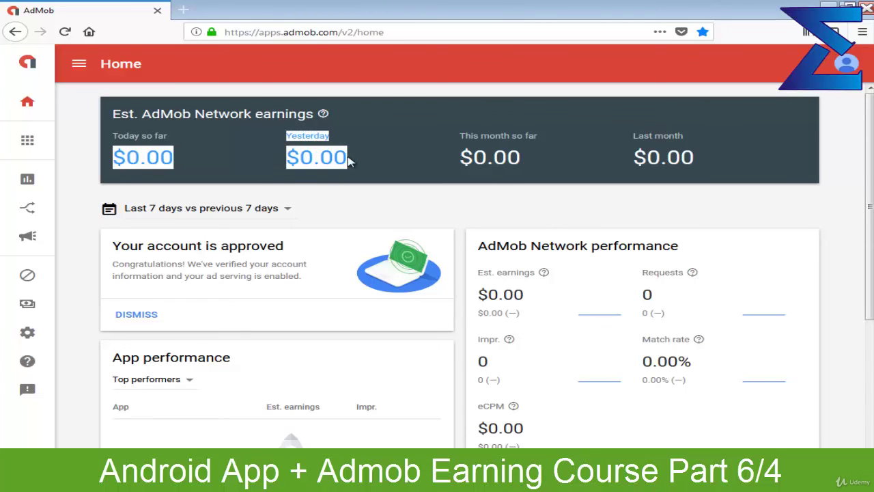
left_click(347, 159)
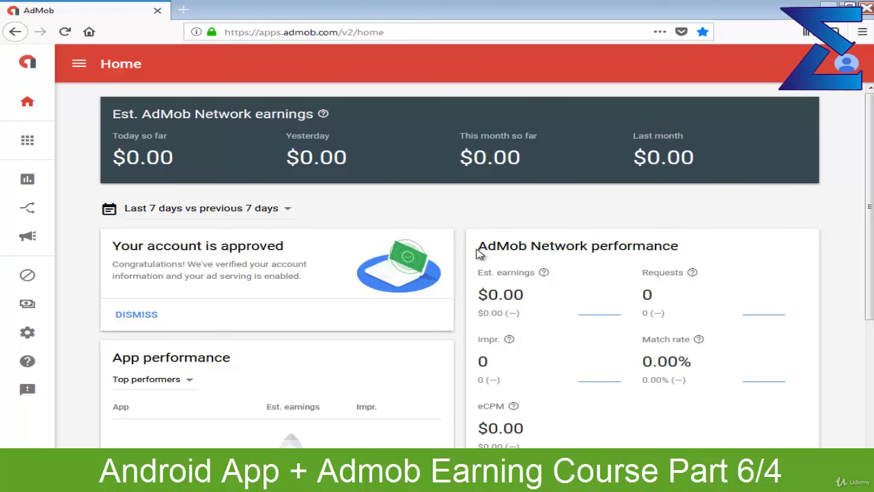
Recheck the headline of the account approval notice on the home page
double_click(243, 247)
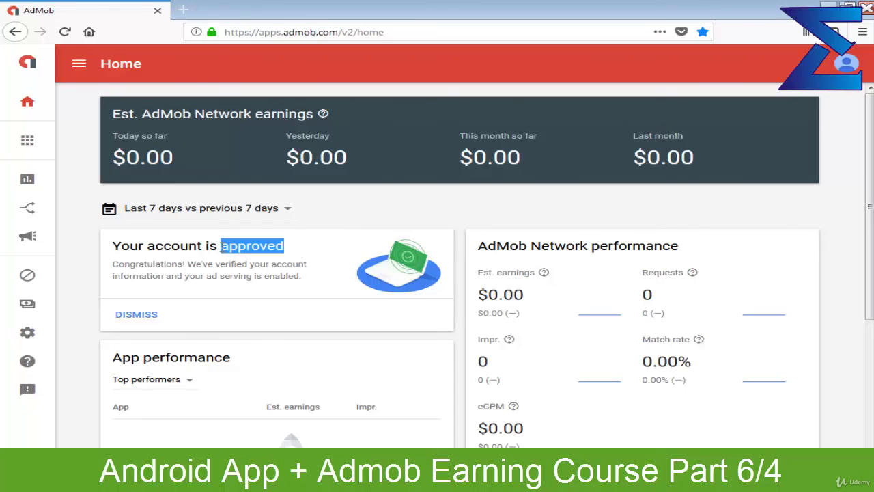
left_click(241, 248)
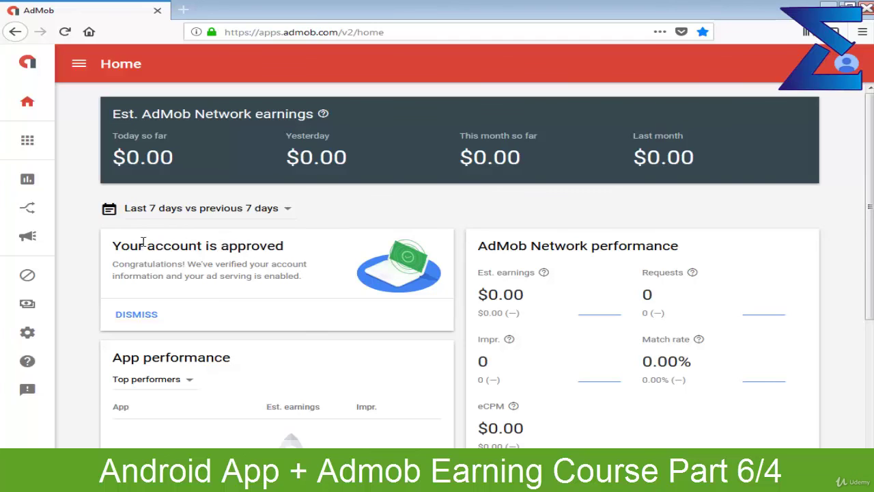
left_click_drag(112, 246, 170, 245)
left_click(284, 240)
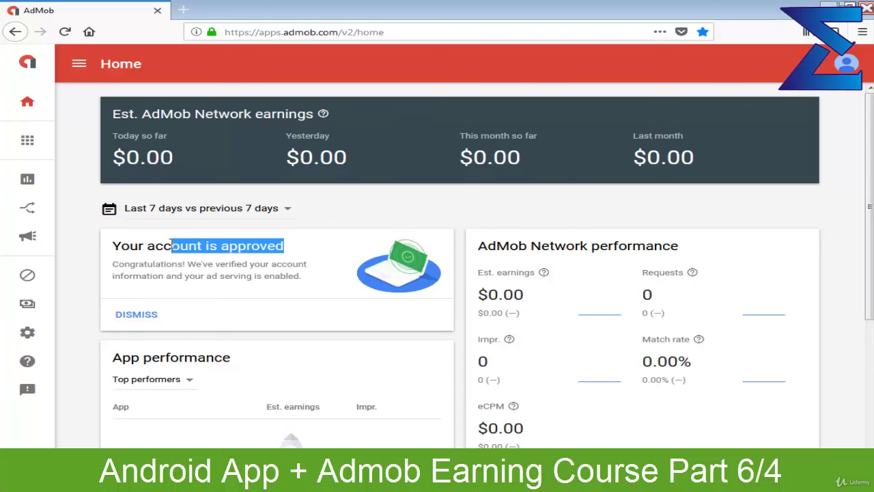
left_click(171, 245)
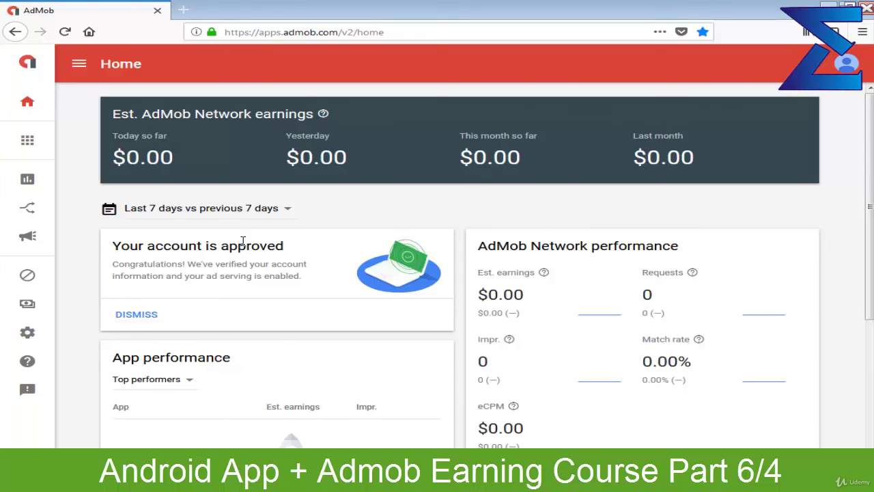
left_click_drag(317, 249, 178, 248)
left_click(160, 244)
left_click(290, 252)
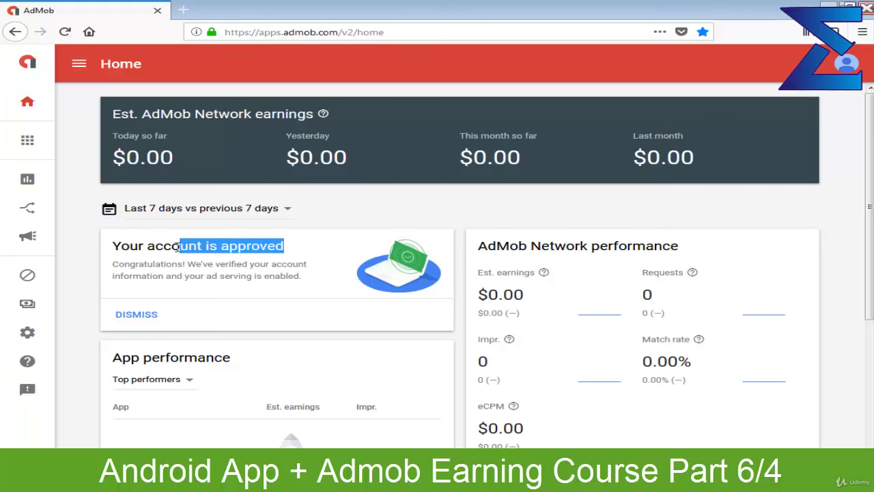
left_click(156, 245)
left_click_drag(156, 245, 301, 247)
left_click(301, 247)
double_click(272, 246)
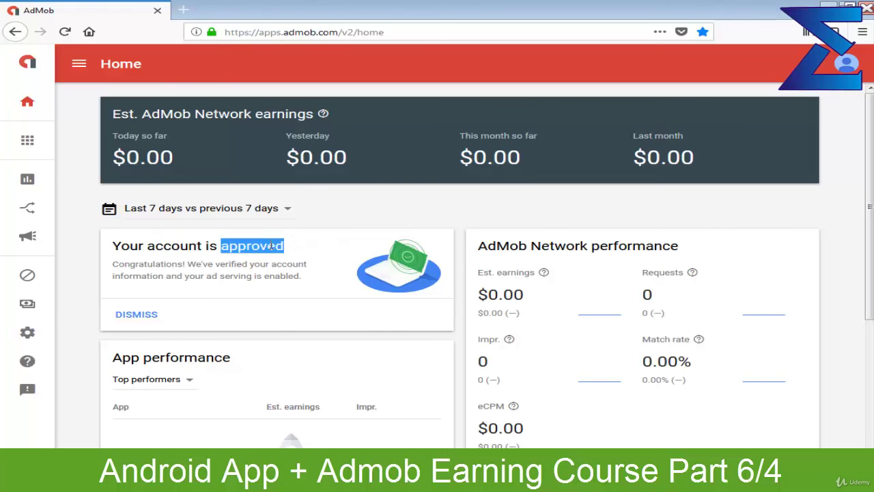
left_click(198, 245)
left_click_drag(190, 245, 314, 250)
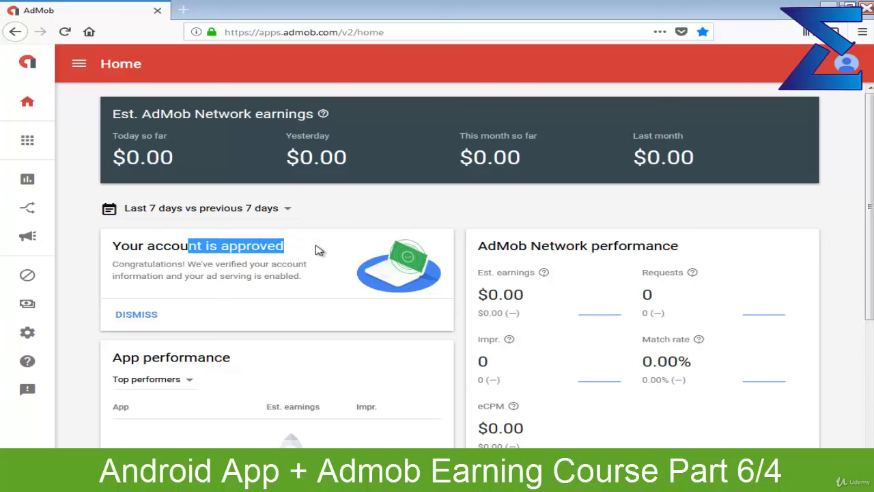
left_click(308, 246)
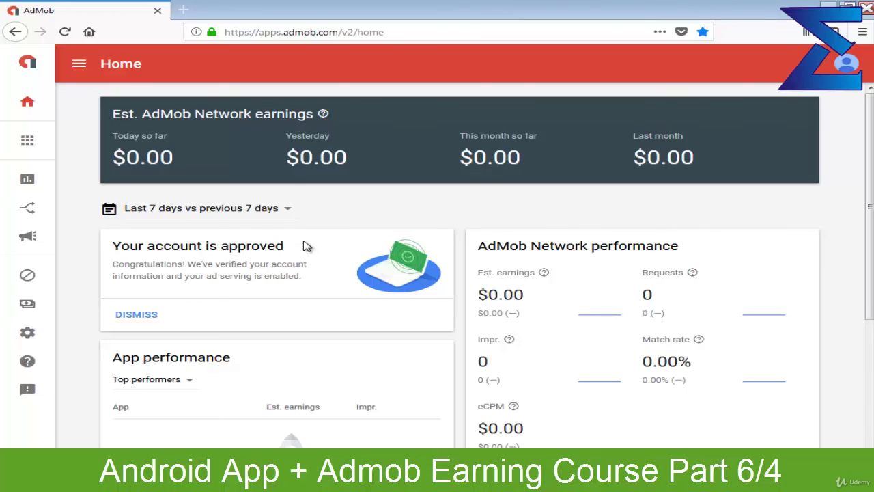